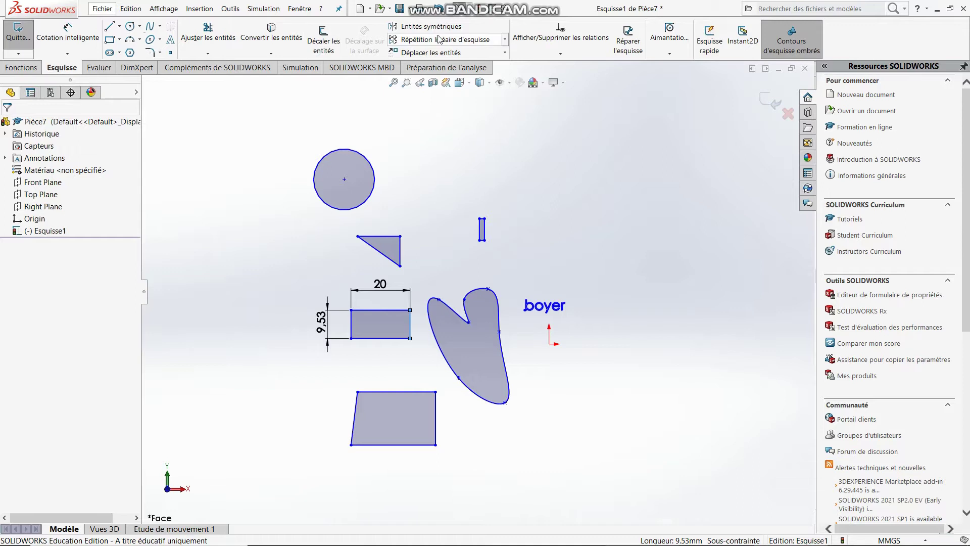
Draw a vertical construction line about 98 mm long to the right of the origin and the existing sketch shapes
left_click(119, 26)
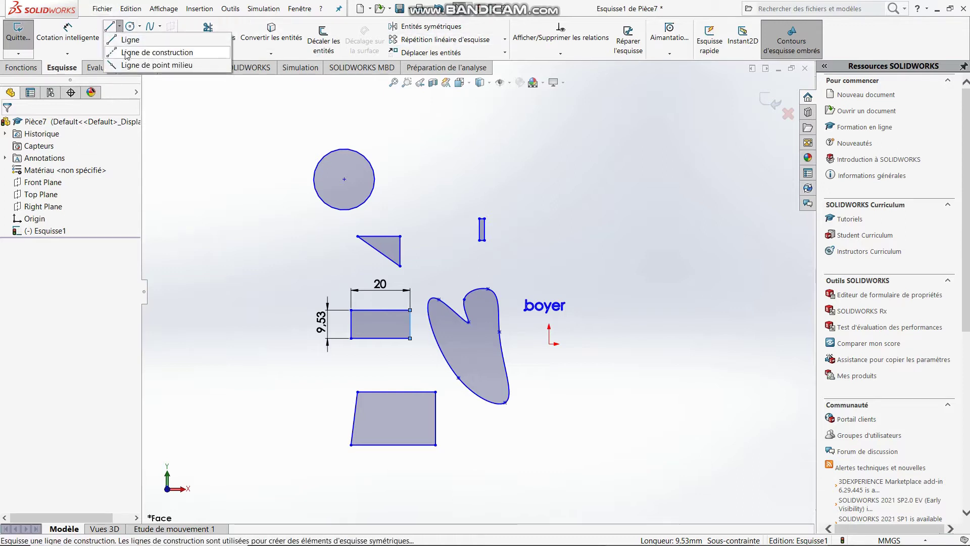
left_click(127, 53)
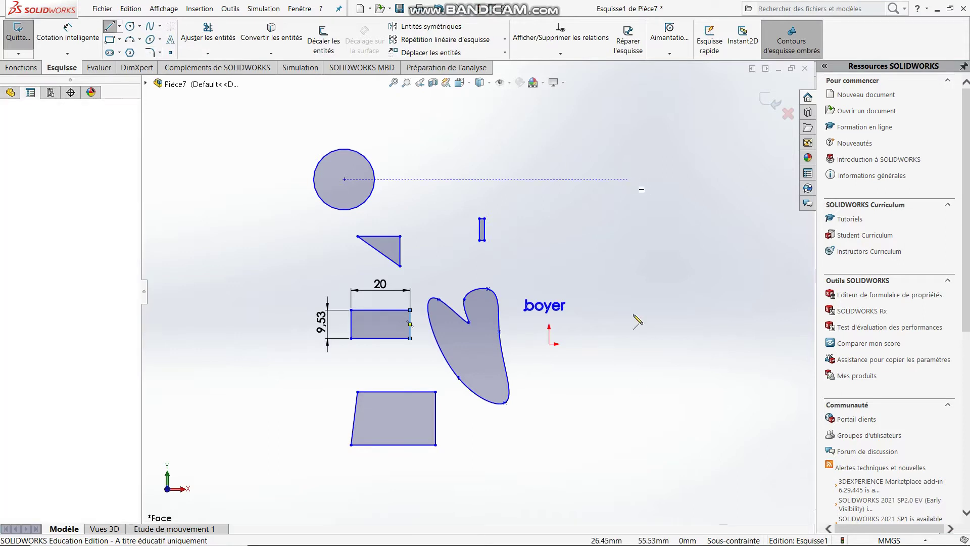
left_click(627, 468)
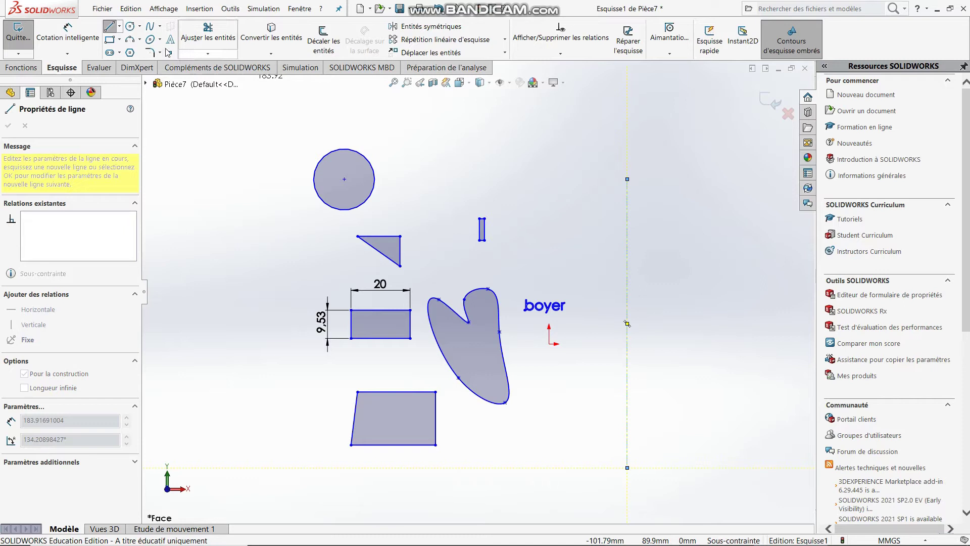
left_click(110, 28)
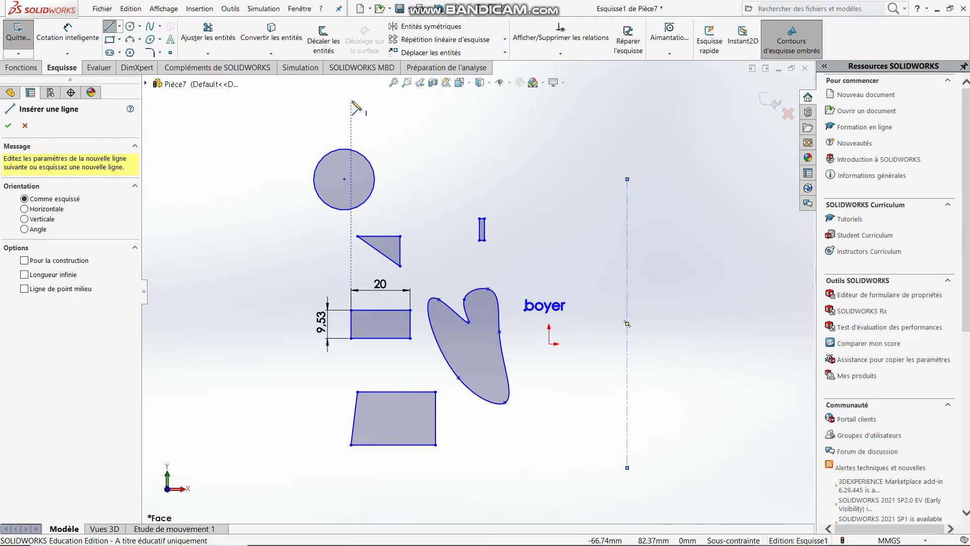
Switch the shaded sketch contours off and back on, collapse the resources pane and leave the Line command
left_click(805, 53)
left_click(804, 54)
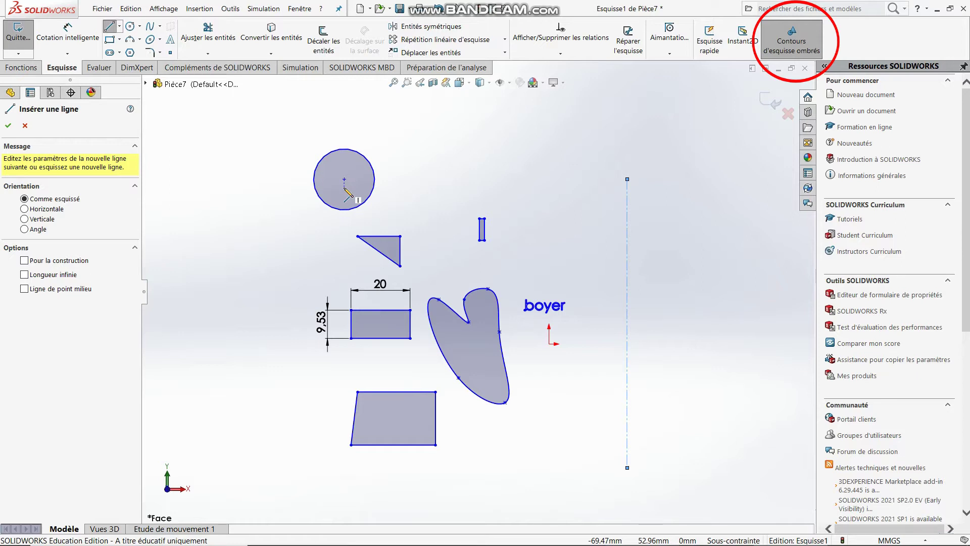
left_click(824, 67)
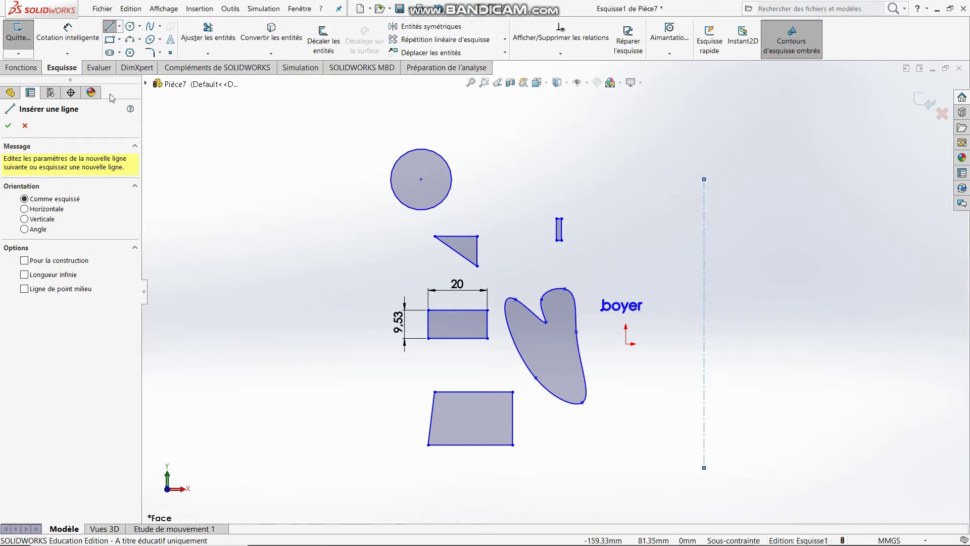
key("Escape")
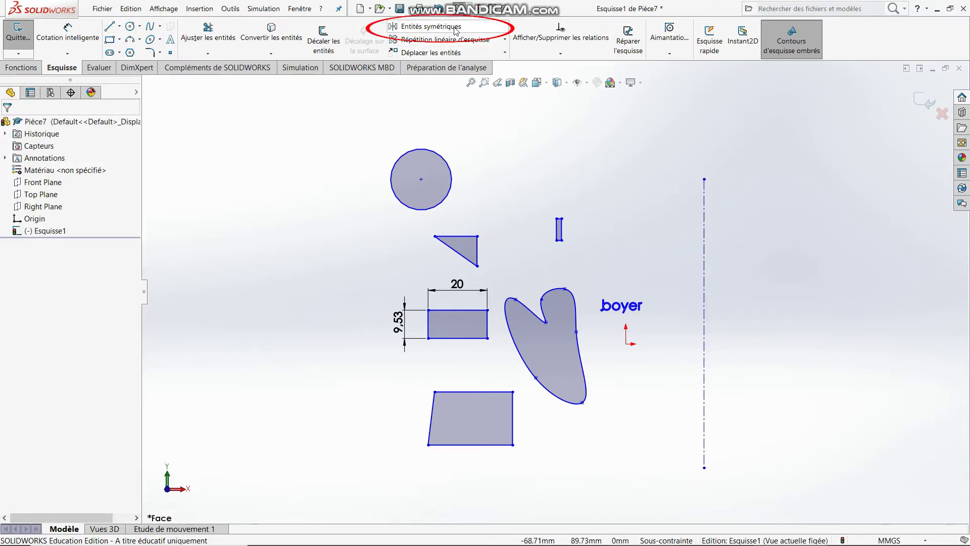
Mirror the closed spline and the triangle about the vertical construction line, keeping the originals
left_click(429, 27)
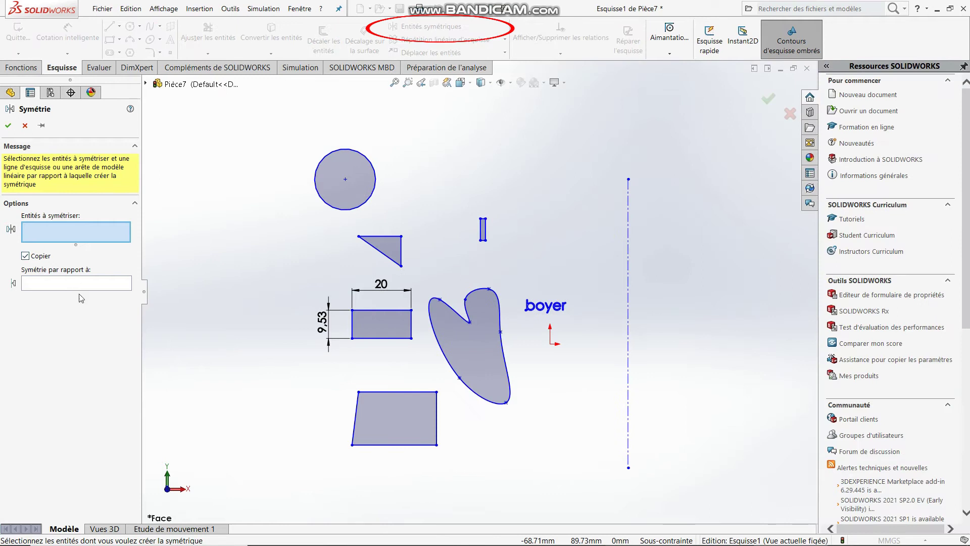
left_click(56, 285)
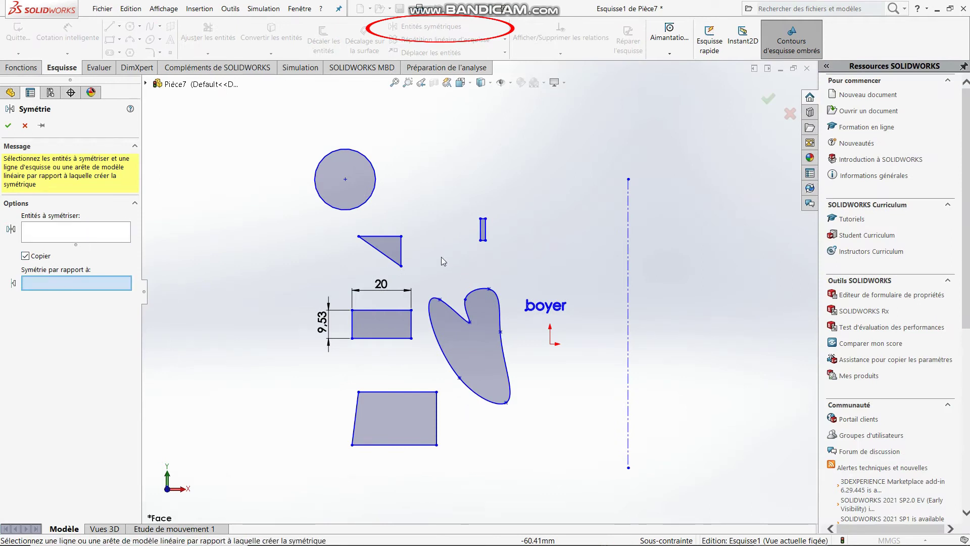
left_click(628, 235)
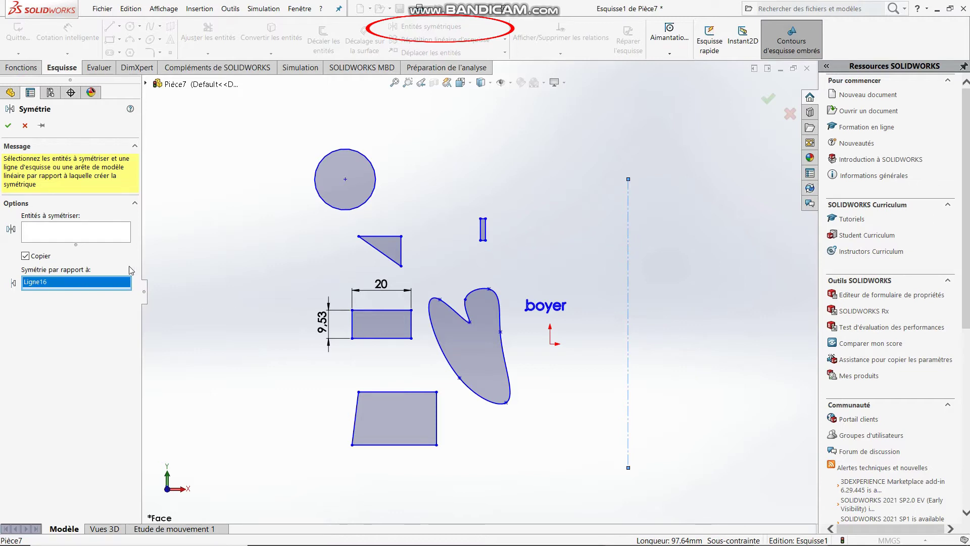
left_click(88, 236)
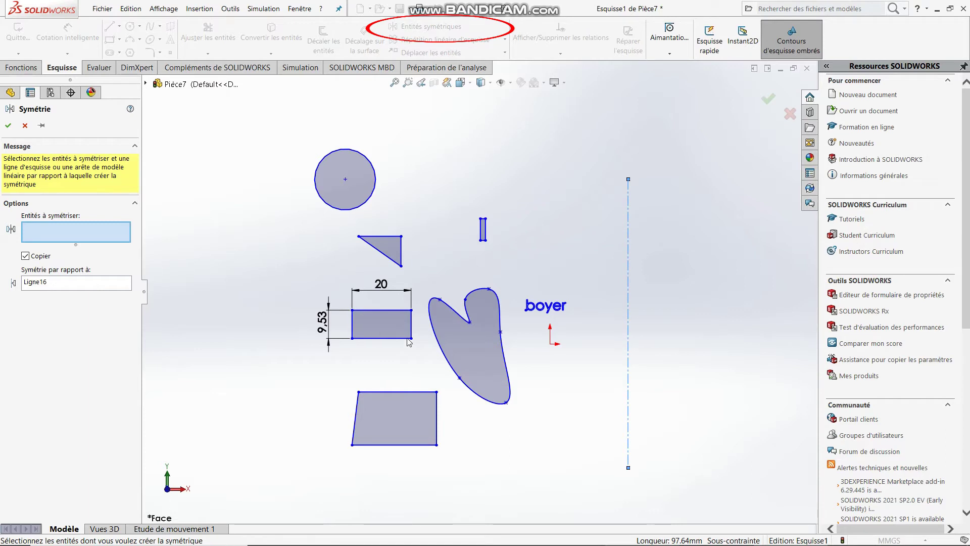
left_click(477, 349)
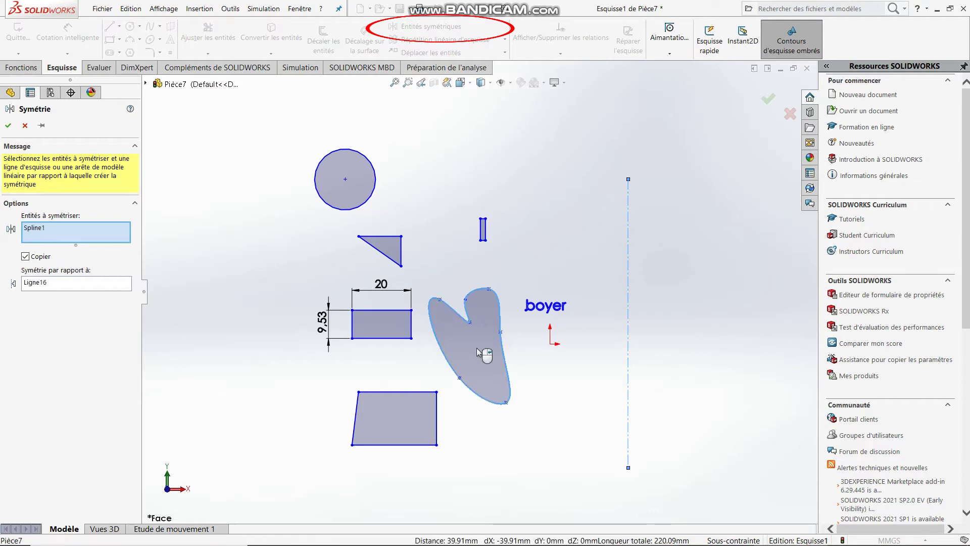
scroll(477, 352, "up", 3)
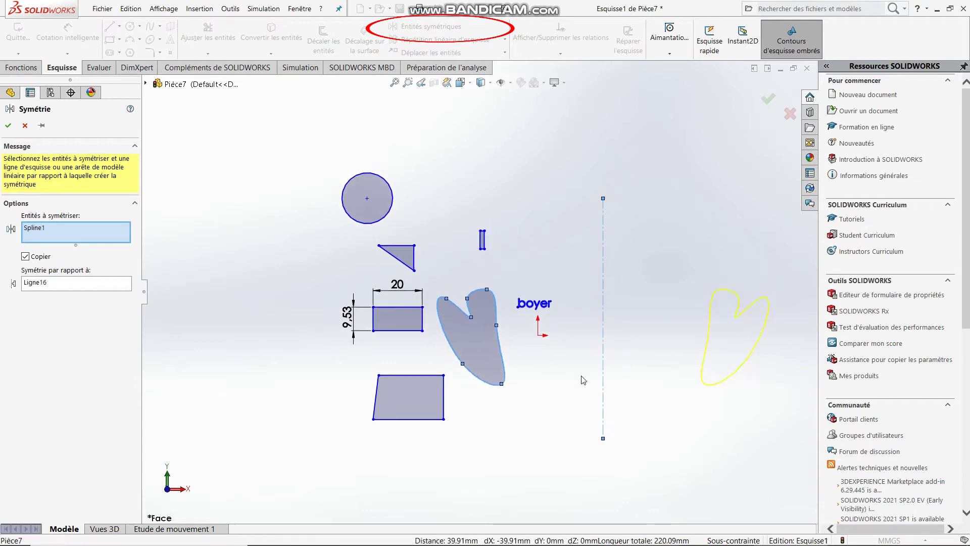
left_click(418, 263)
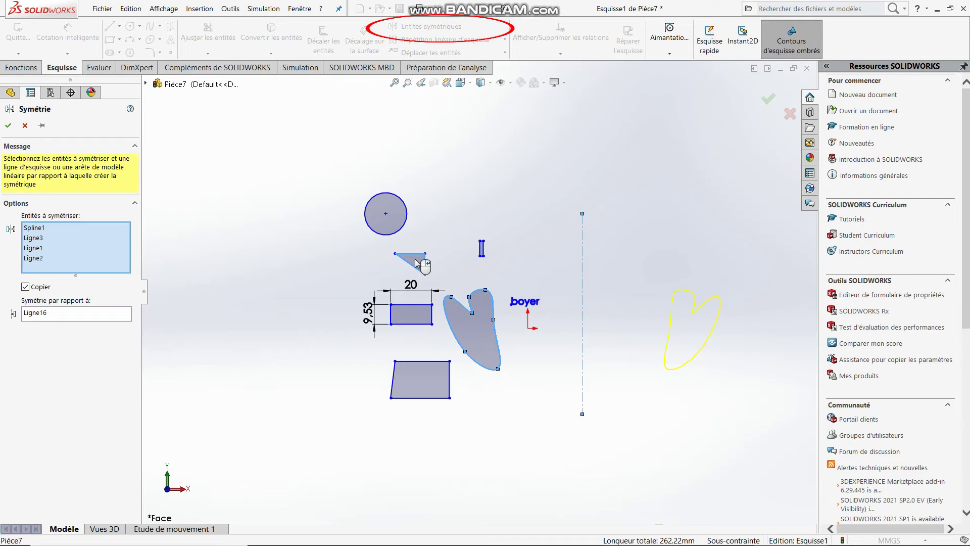
left_click(769, 98)
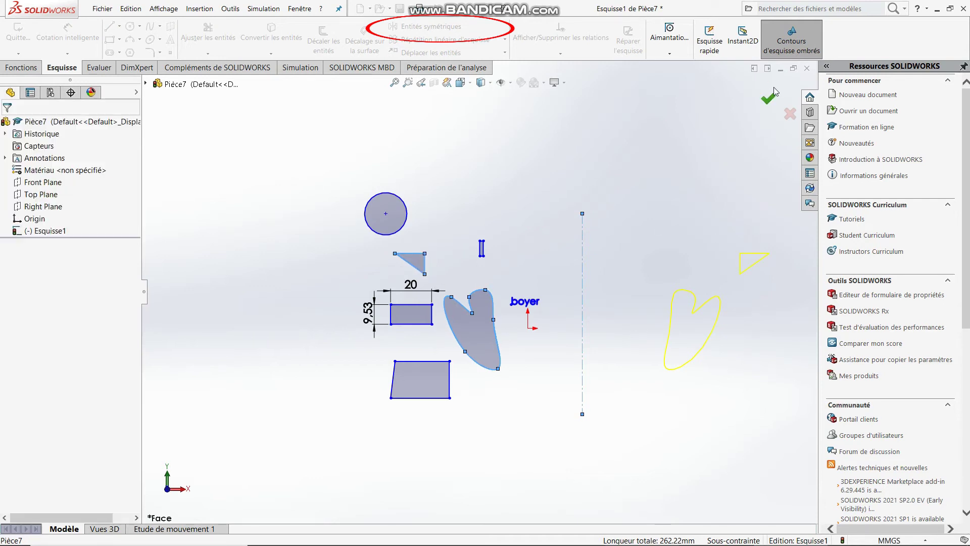
Offset the circle outward by 5 mm with the offset dimension added
scroll(632, 228, "up", 2)
scroll(629, 233, "down", 2)
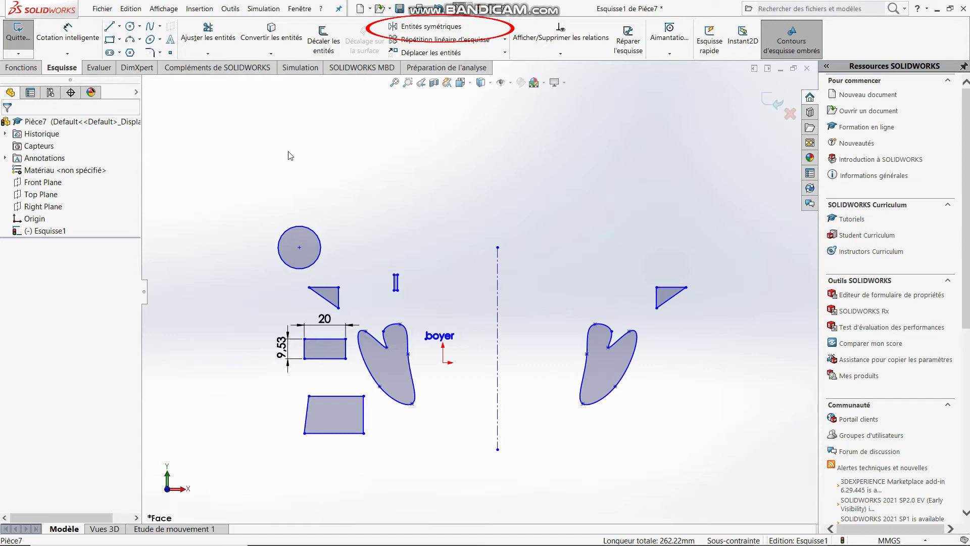
scroll(197, 168, "down", 2)
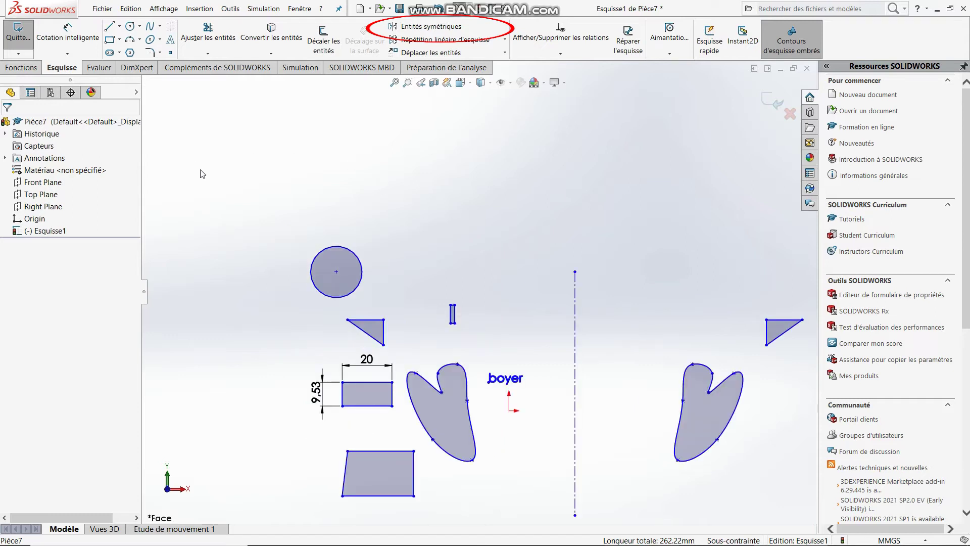
left_click(320, 44)
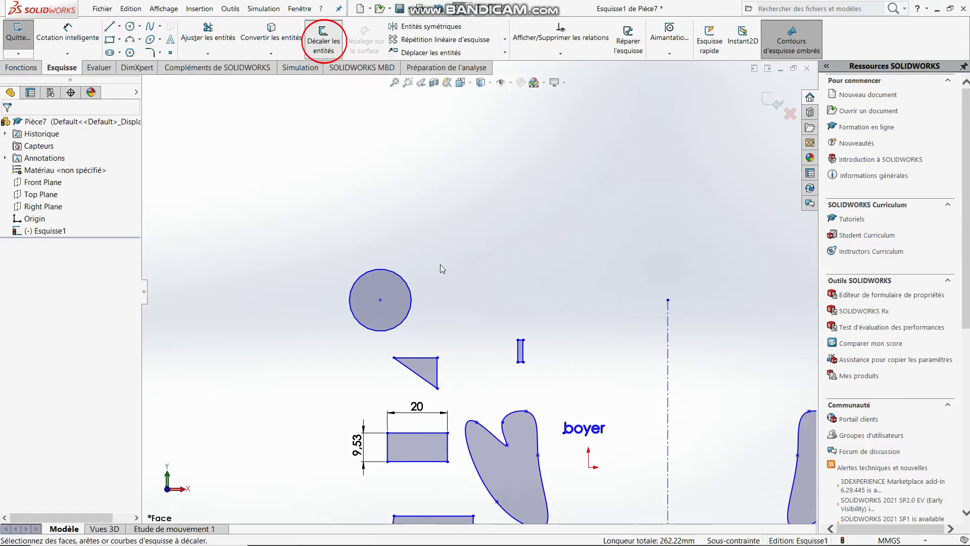
left_click(380, 272)
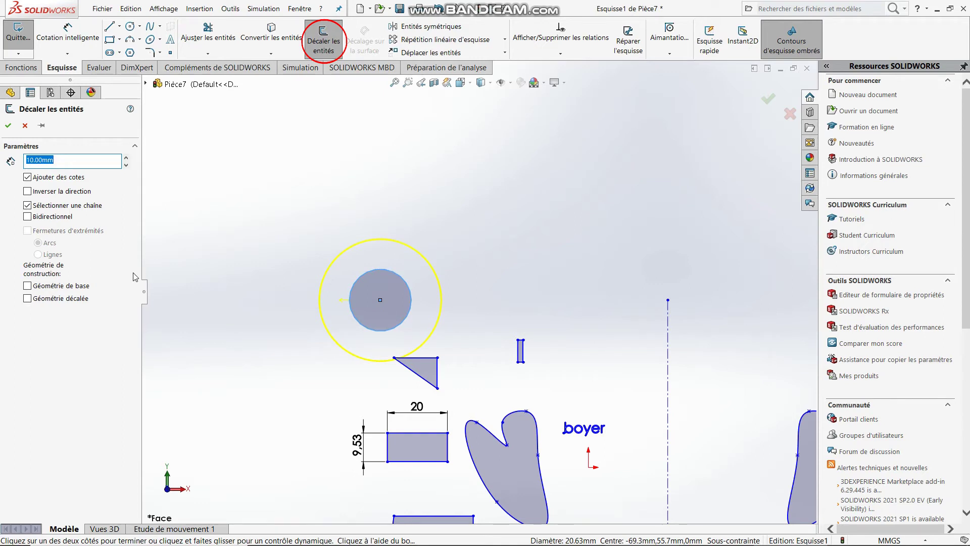
type("5")
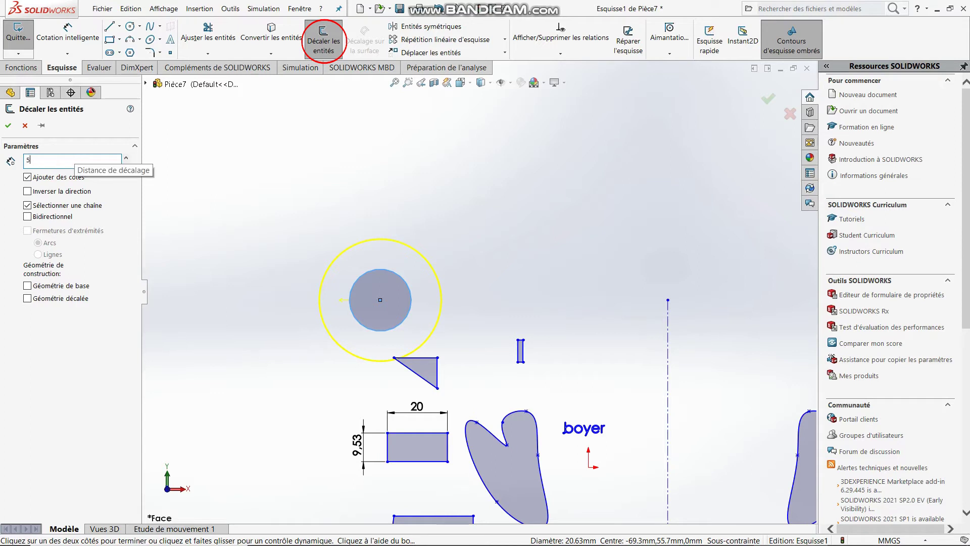
key("Return")
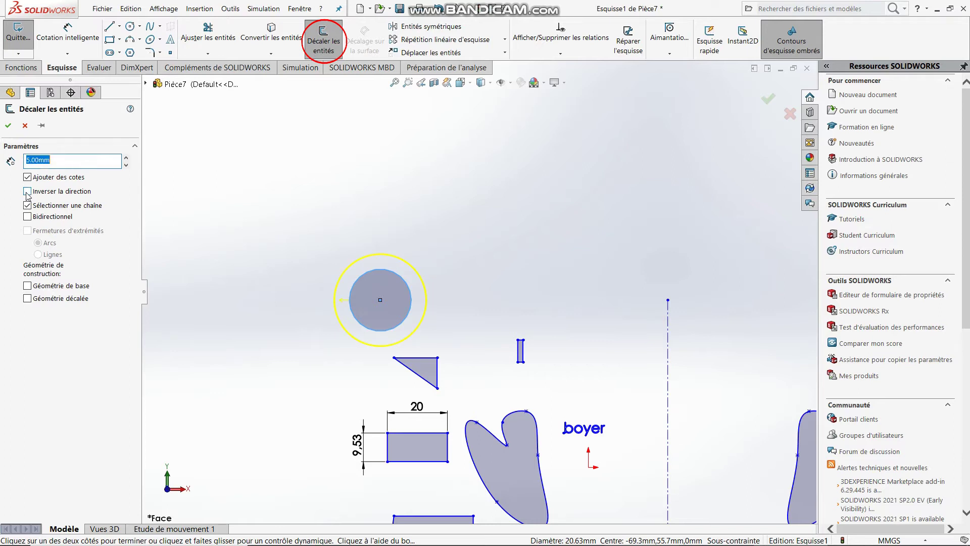
left_click(9, 125)
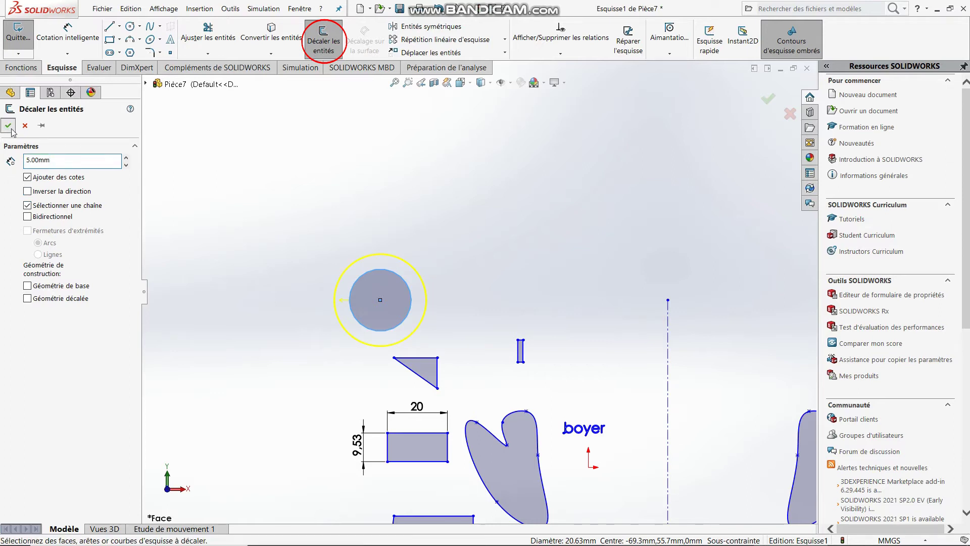
scroll(240, 312, "up", 3)
scroll(511, 438, "down", 2)
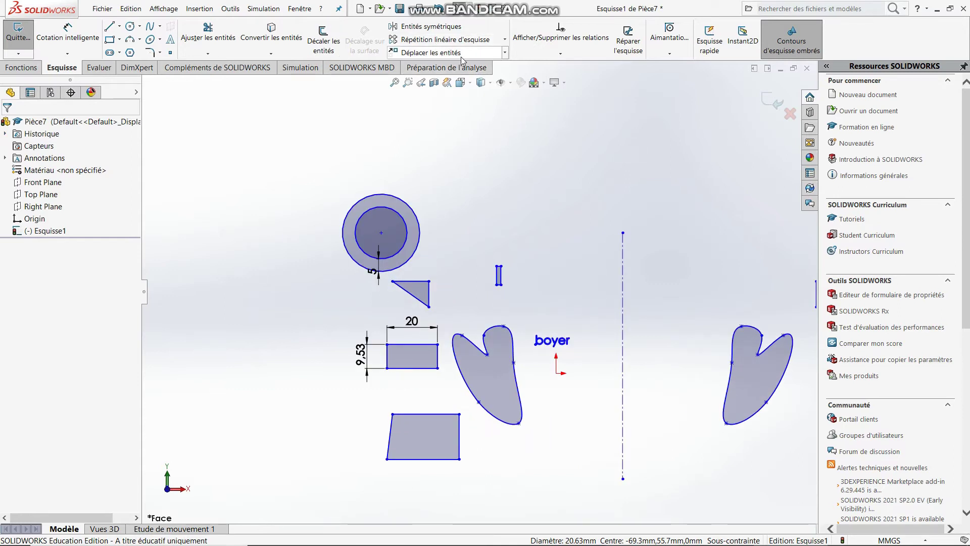
left_click(505, 52)
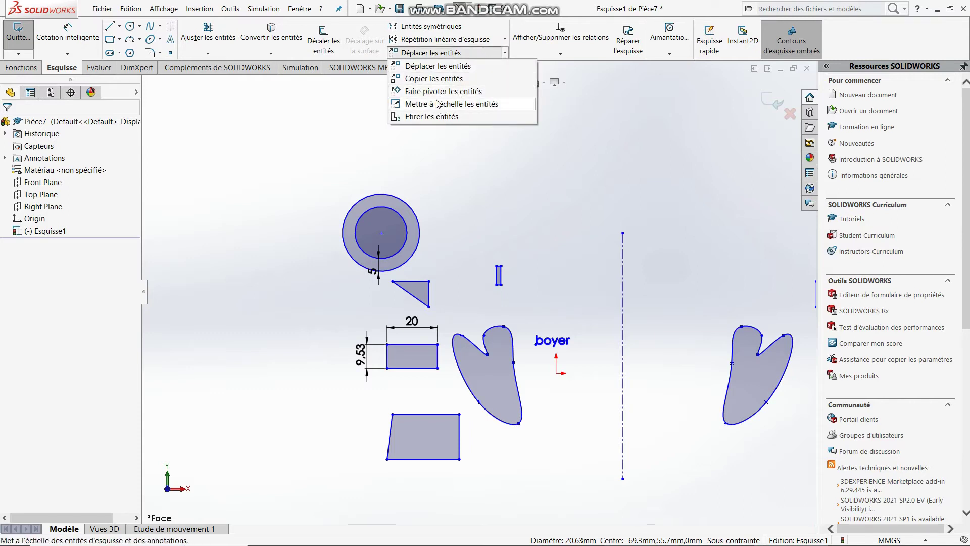
left_click(335, 121)
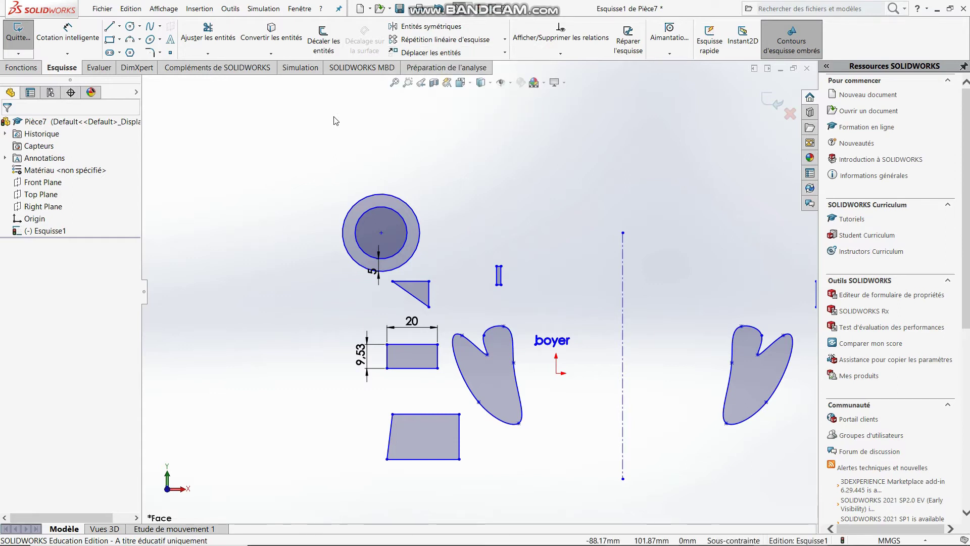
Add a collinear relation between the triangle's top edge and the top edge of the small narrow rectangle
left_click(566, 56)
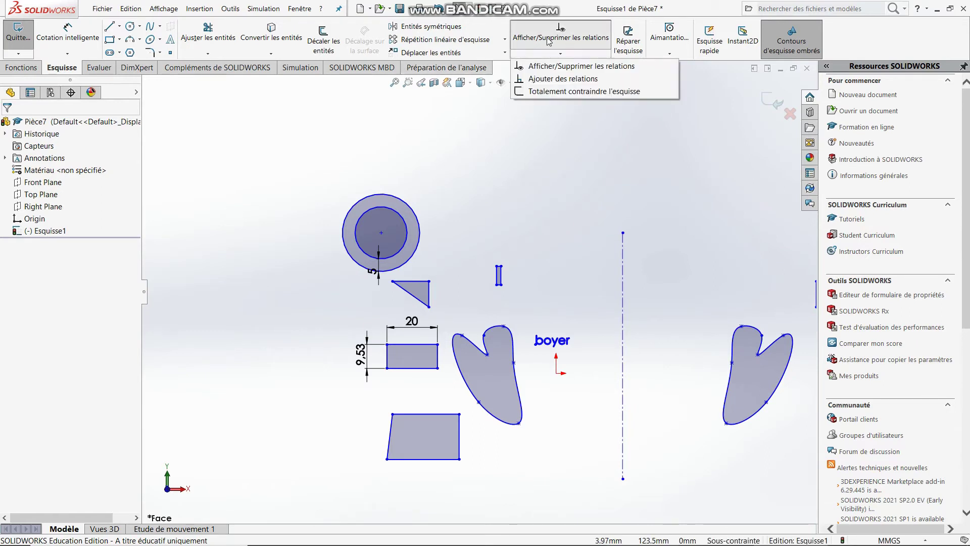
left_click(561, 78)
scroll(521, 283, "down", 5)
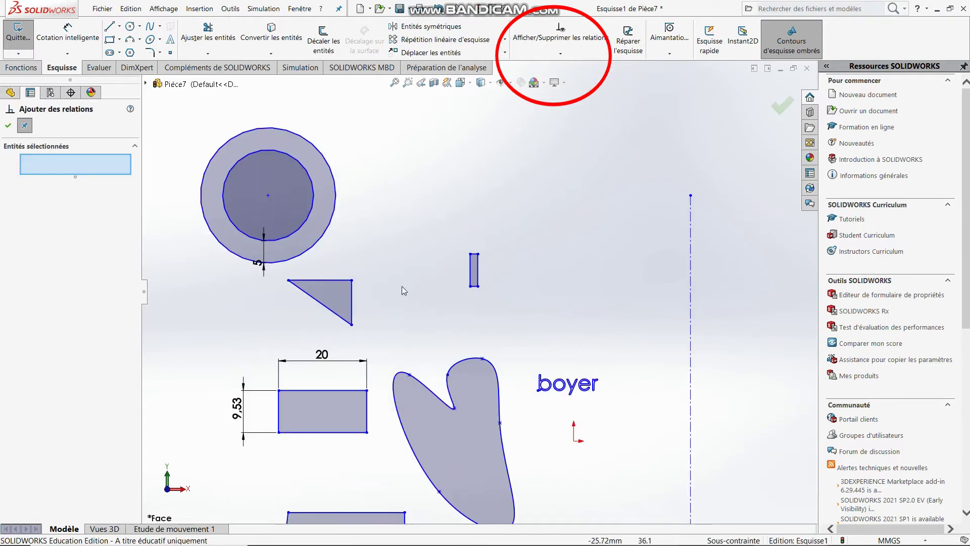
left_click(255, 282)
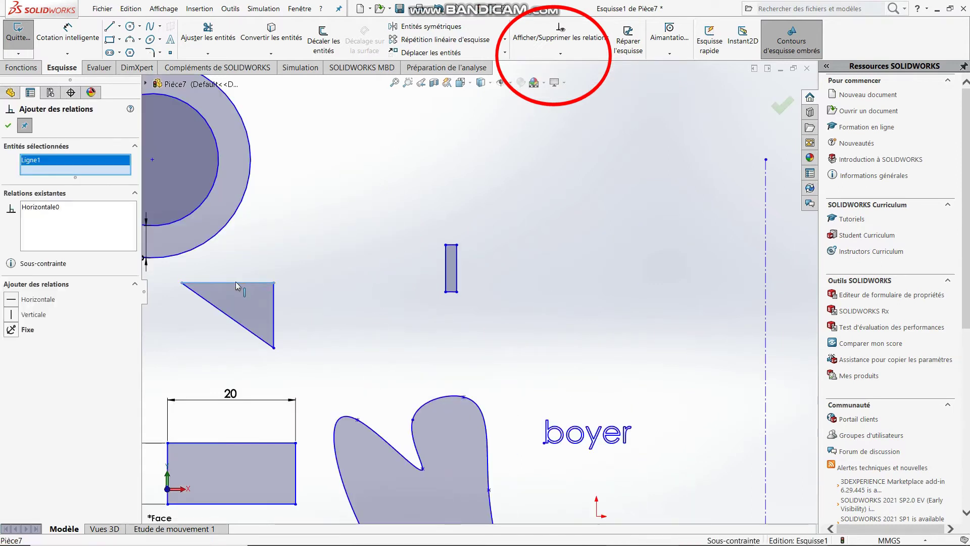
left_click(444, 245)
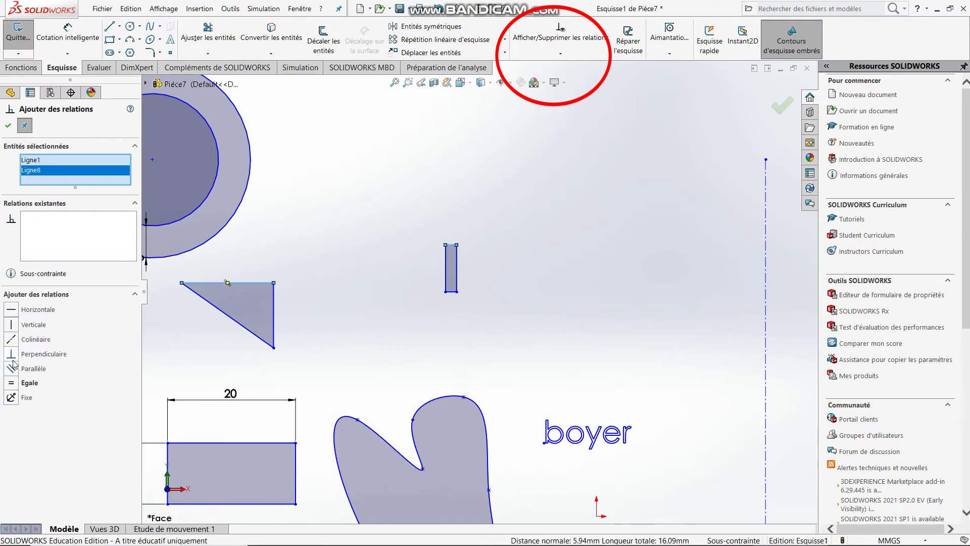
left_click(11, 340)
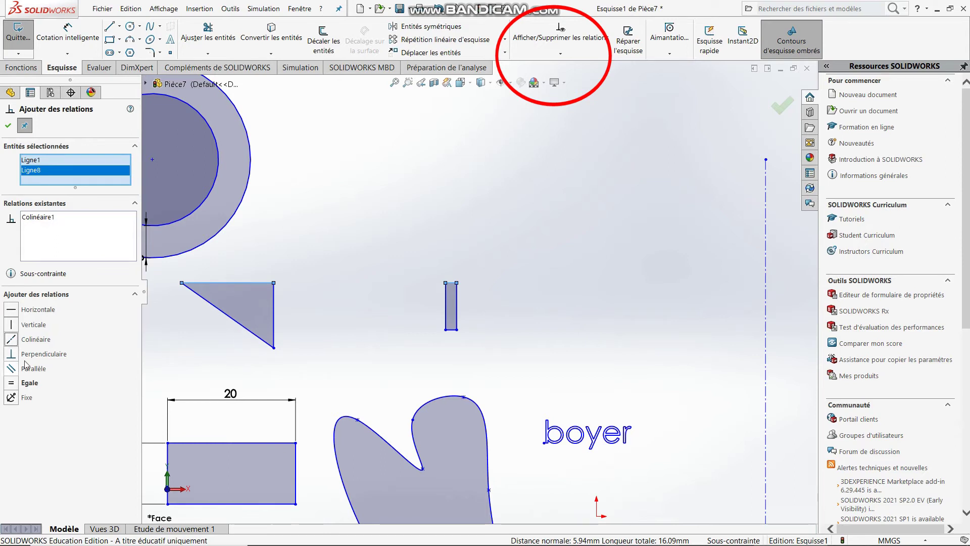
left_click(8, 125)
Draw a slanted line through the quadrilateral below the dimensioned rectangle, running past both its upper and lower edges
scroll(323, 265, "up", 5)
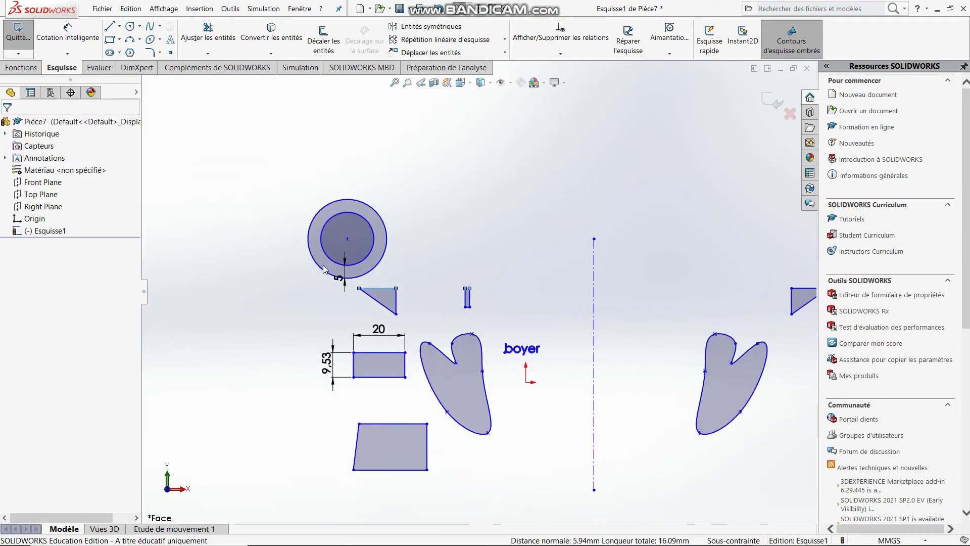
scroll(559, 396, "down", 4)
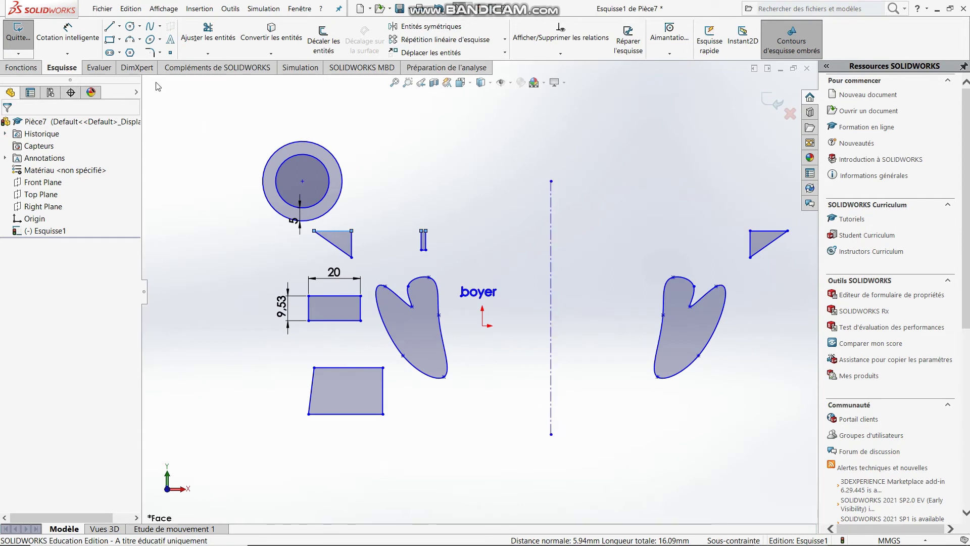
left_click(109, 26)
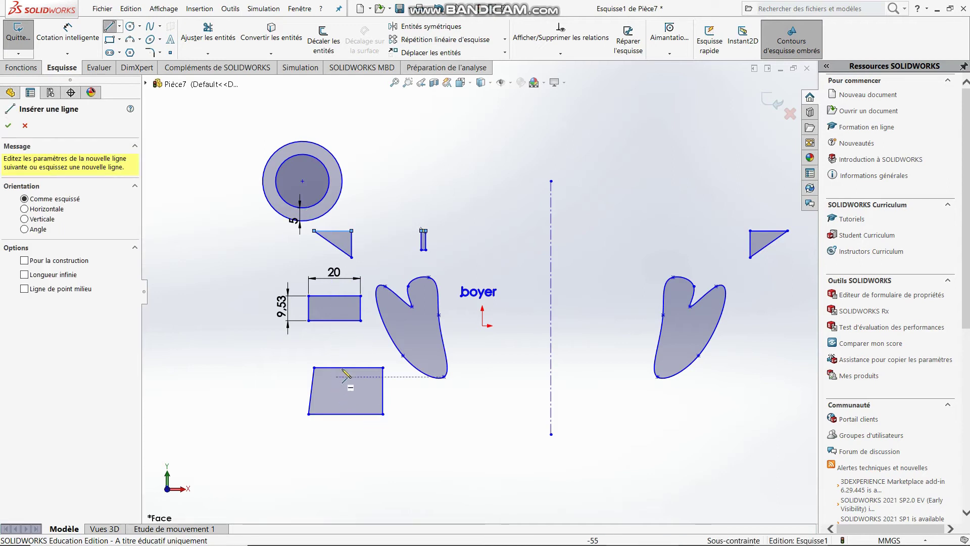
left_click(334, 348)
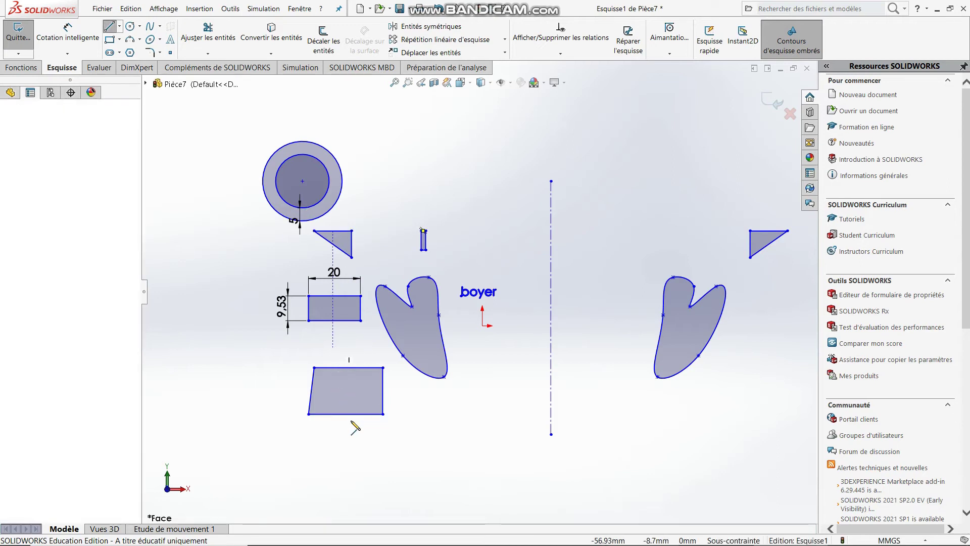
left_click(378, 446)
scroll(357, 458, "down", 4)
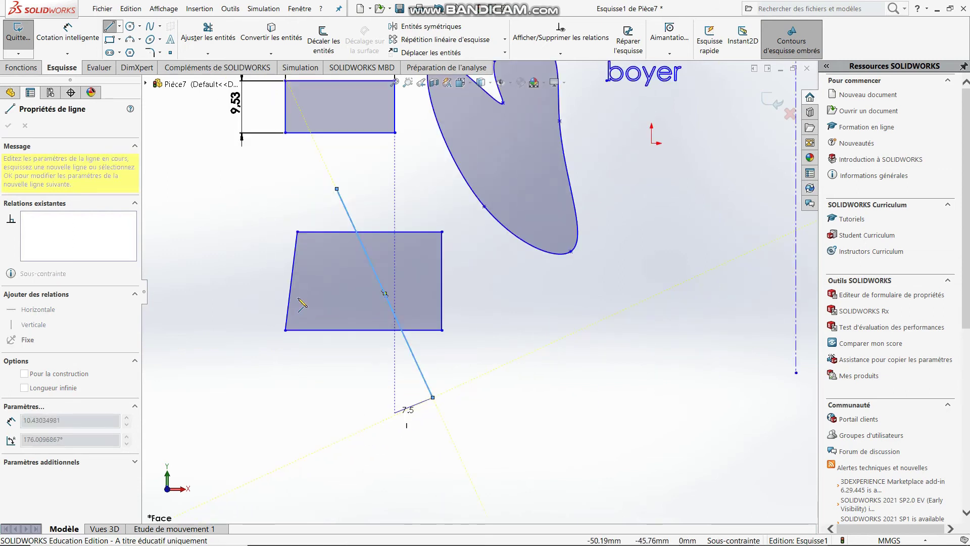
left_click(113, 28)
scroll(540, 280, "up", 2)
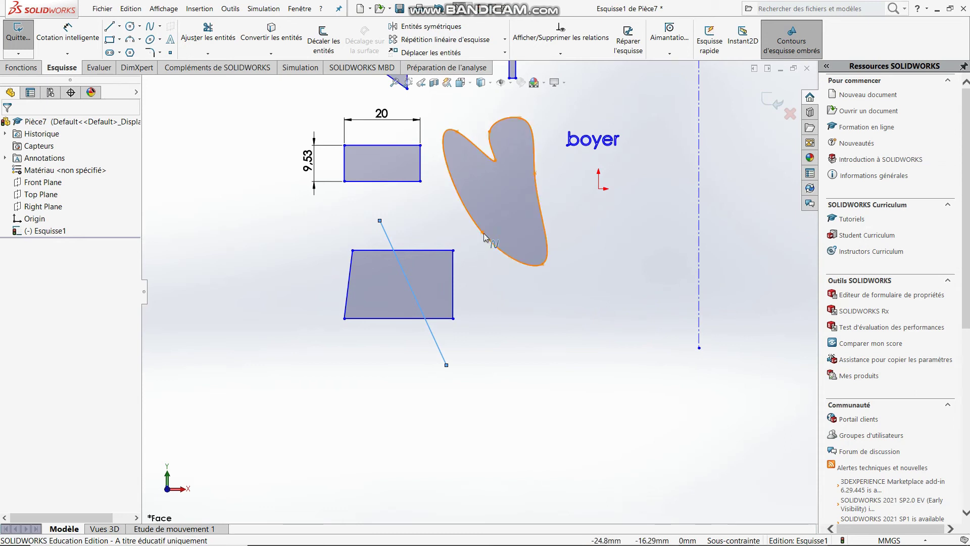
Trim to closest the slanted line's two overhanging ends and the quadrilateral's edge portions on its left side, leaving a closed trapezoid
left_click(206, 39)
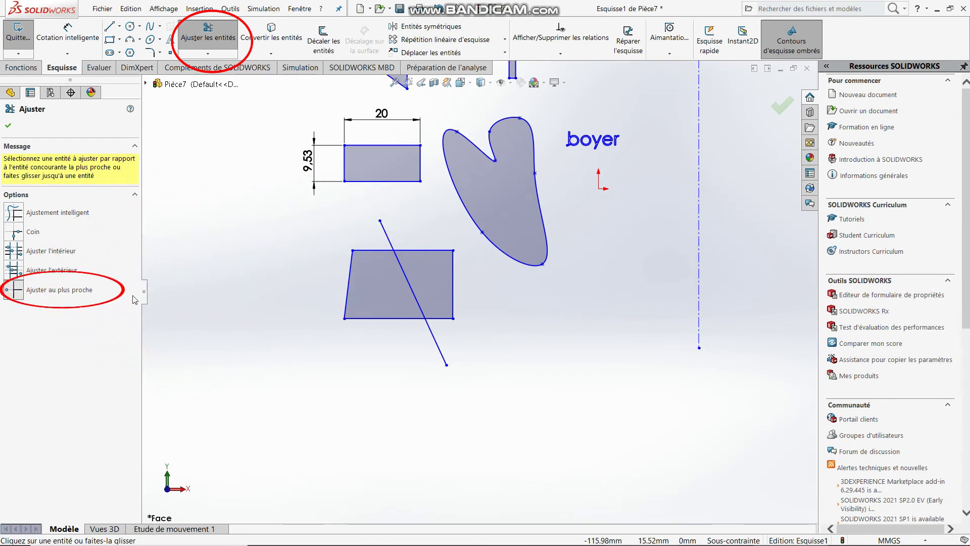
left_click(387, 238)
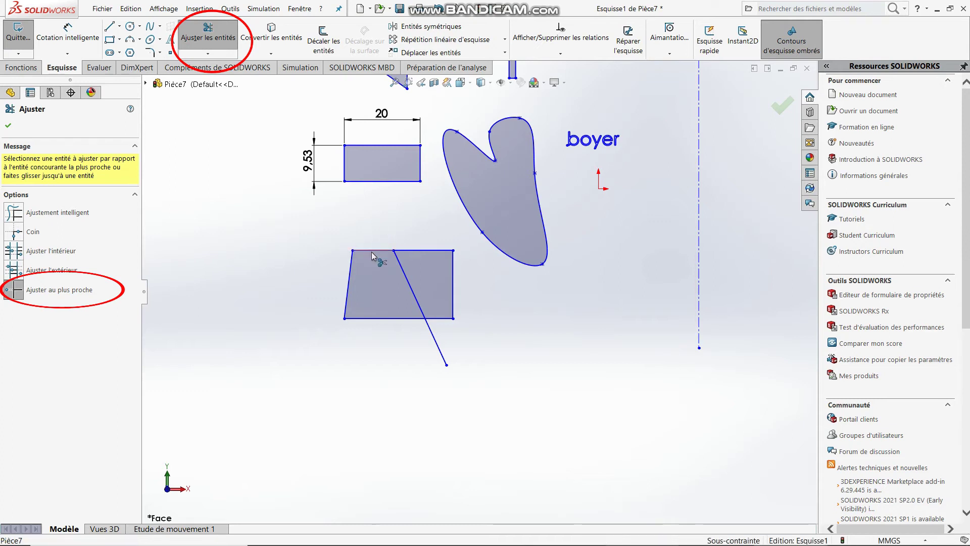
left_click(373, 251)
left_click(351, 268)
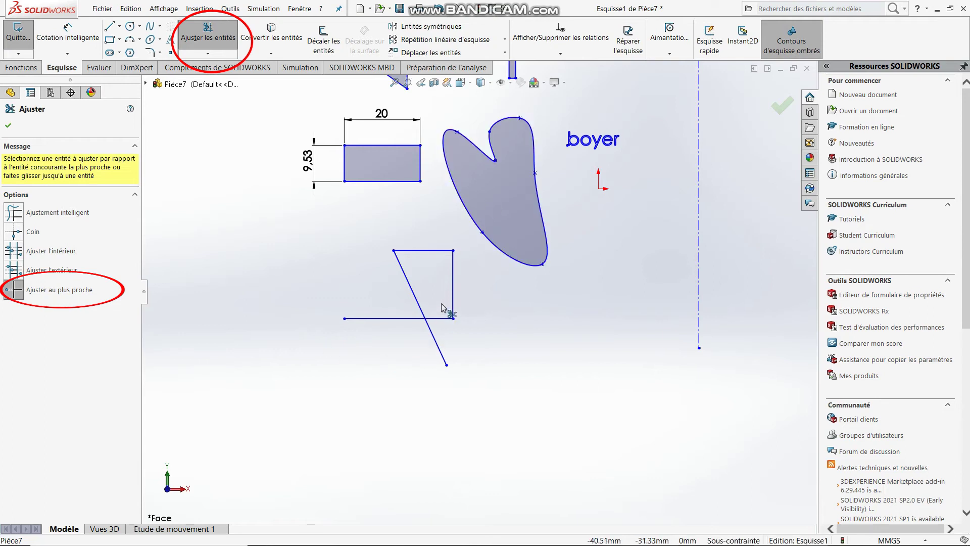
left_click(387, 319)
left_click(443, 359)
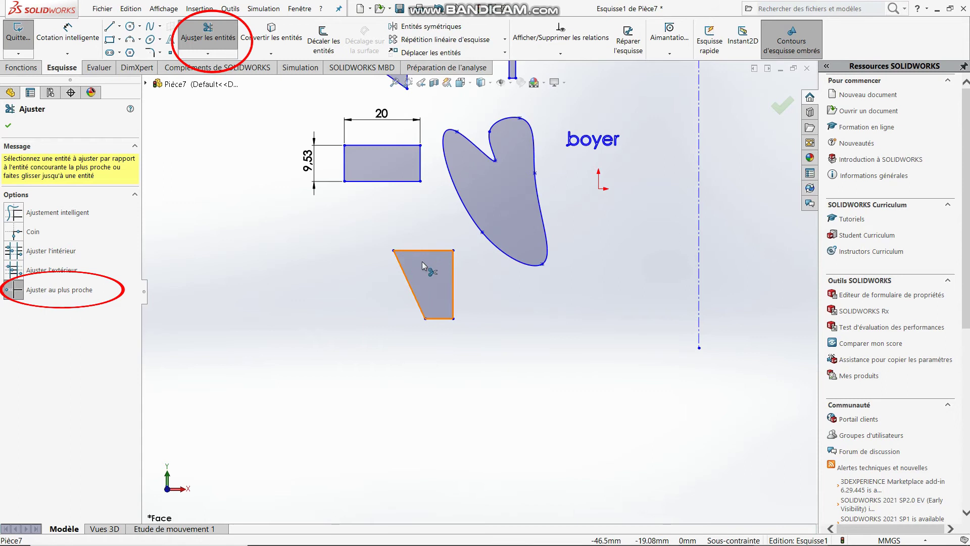
scroll(710, 219, "up", 6)
left_click(772, 93)
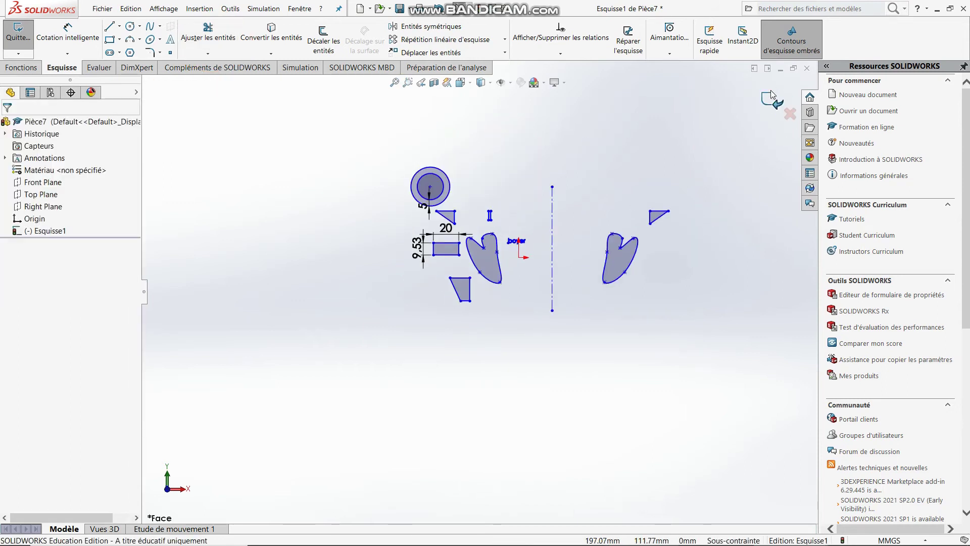
Extrude all the closed sketch contours as a blind boss from the sketch plane to a depth of 110 mm
scroll(662, 151, "down", 3)
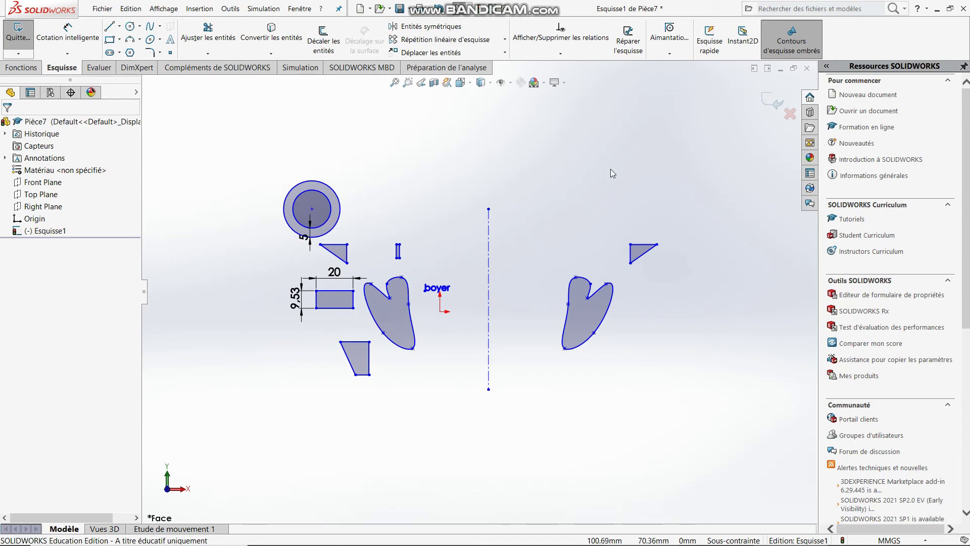
left_click(17, 69)
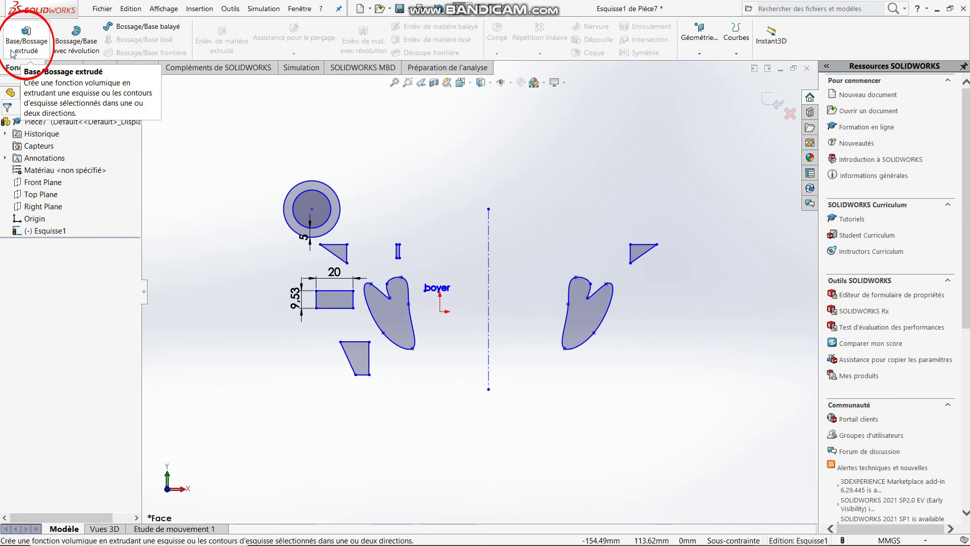
left_click(14, 48)
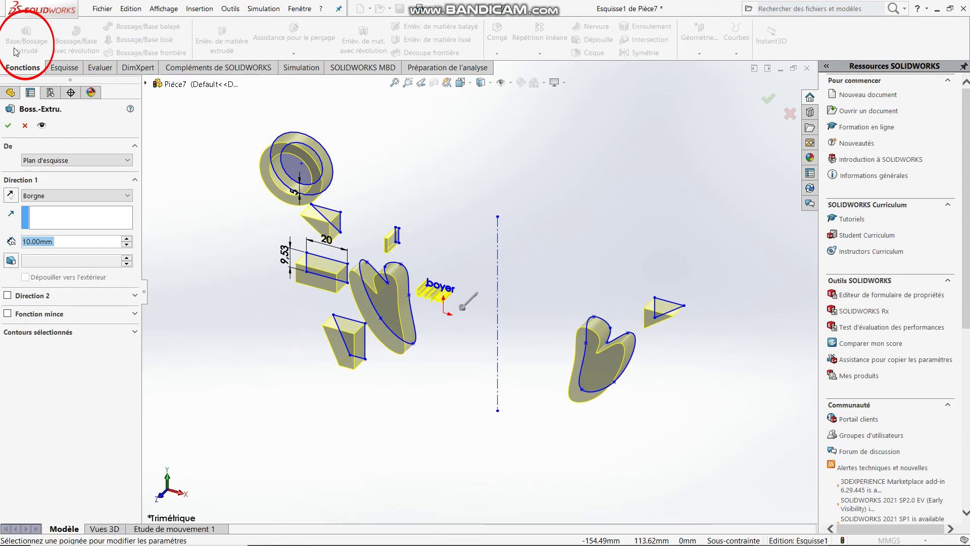
left_click(127, 239)
left_click(126, 238)
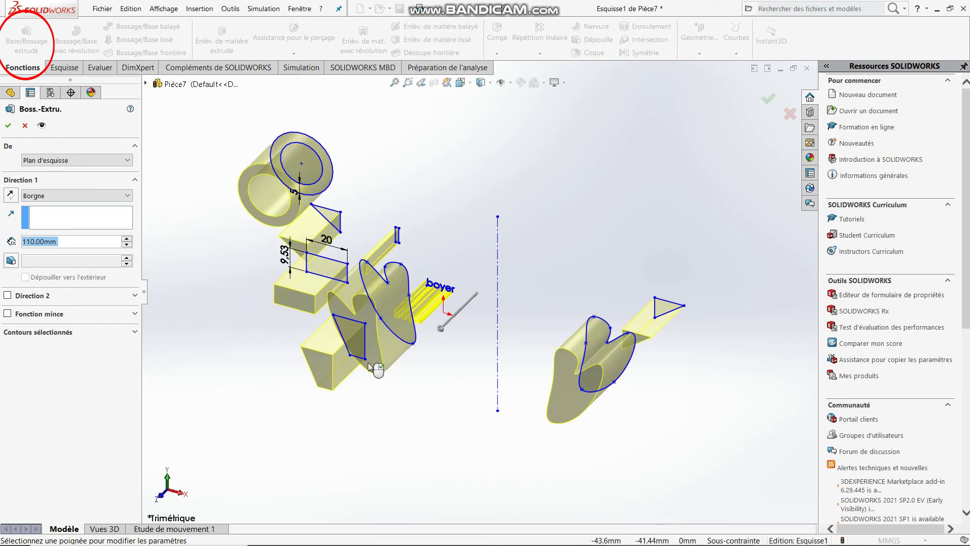
scroll(357, 410, "up", 3)
scroll(354, 404, "down", 3)
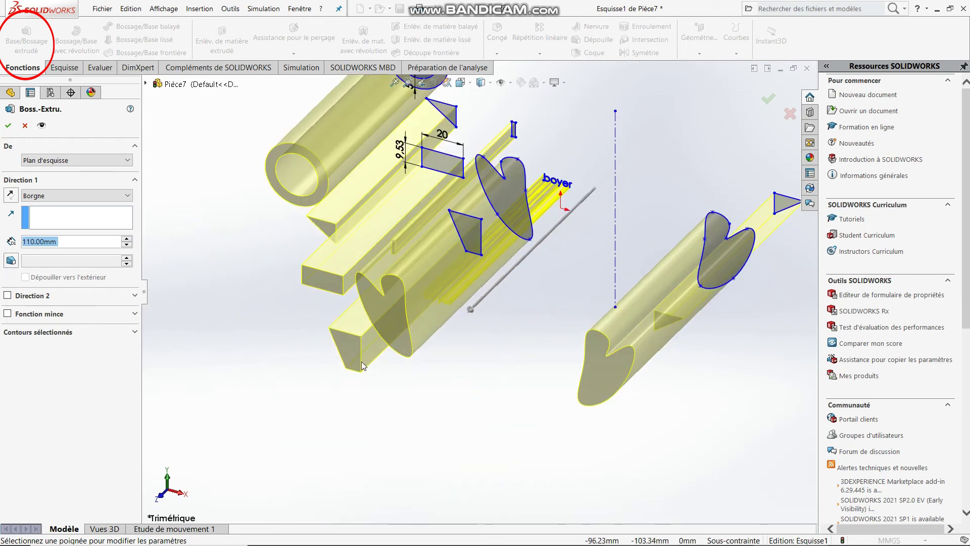
left_click(7, 126)
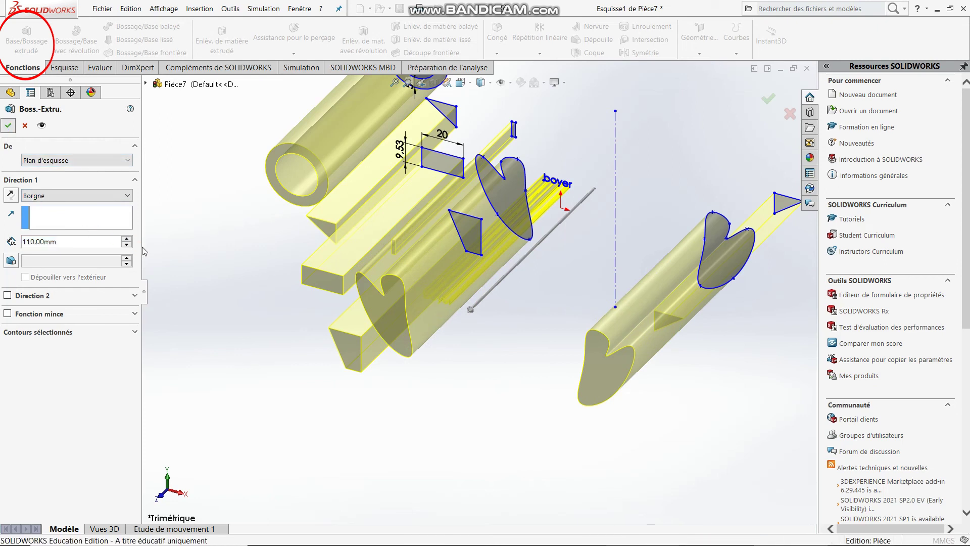
Examine the extruded bodies from several angles and distances
mouse_move(349, 308)
middle_mouse_down()
mouse_move(442, 295)
mouse_move(397, 308)
middle_mouse_up()
scroll(423, 302, "down", 4)
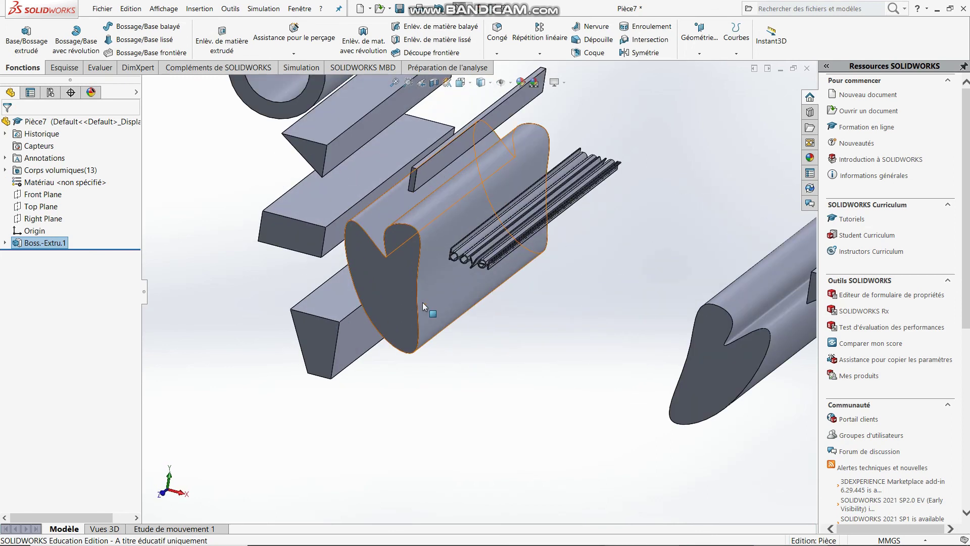
scroll(475, 299, "up", 2)
scroll(492, 262, "down", 3)
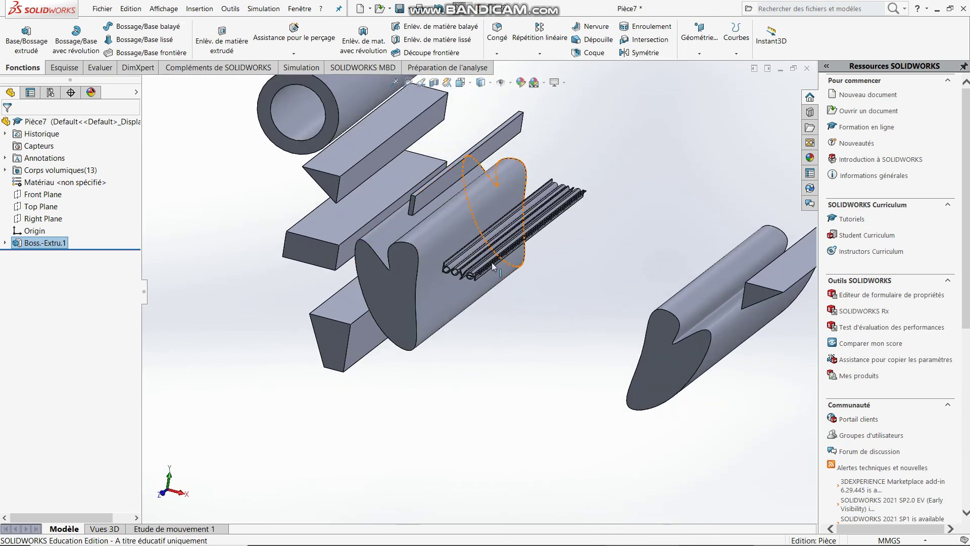
scroll(451, 293, "up", 5)
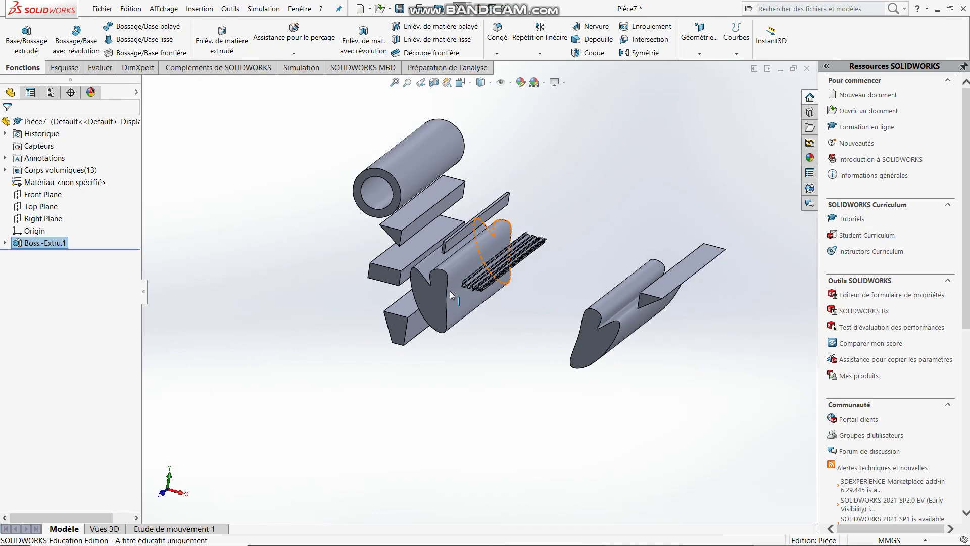
middle_click_drag(483, 301, 551, 190)
scroll(550, 191, "down", 2)
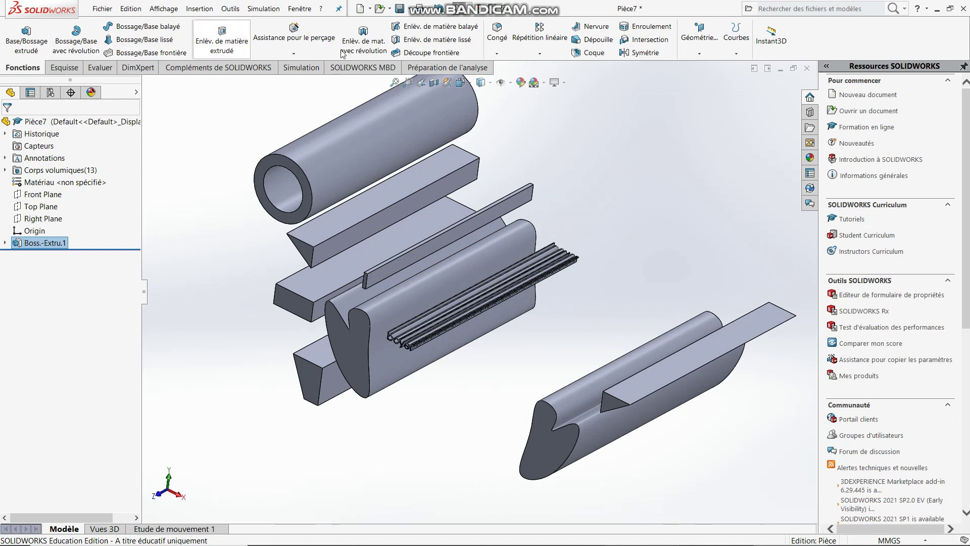
left_click(75, 69)
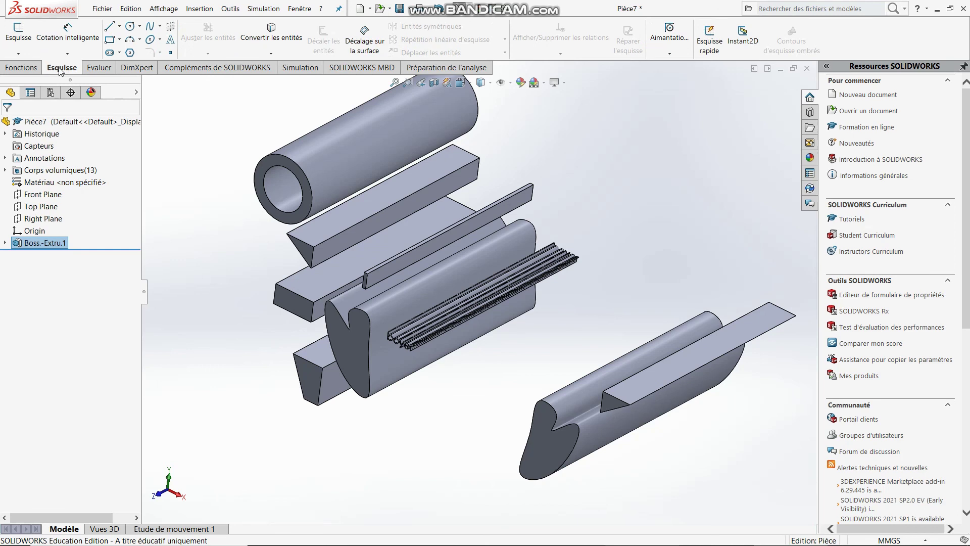
left_click(16, 70)
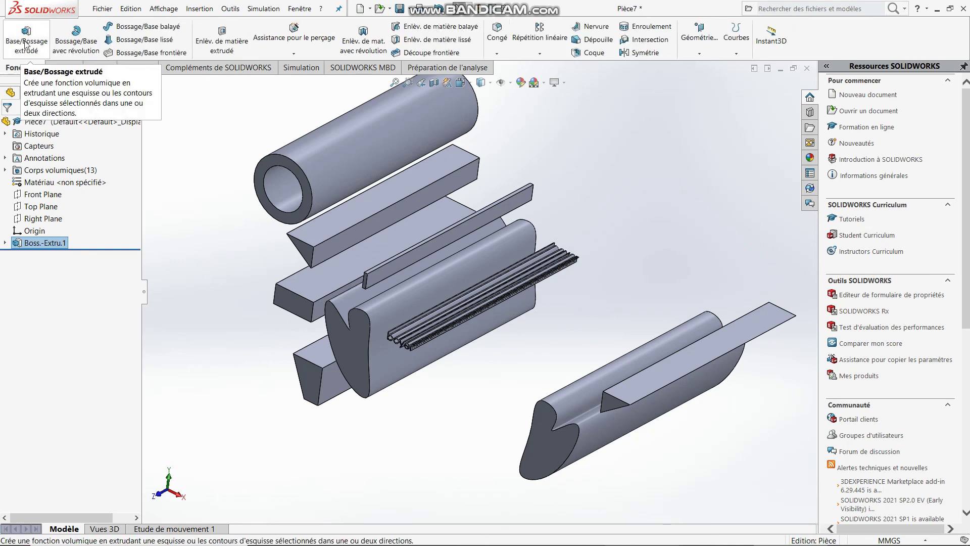